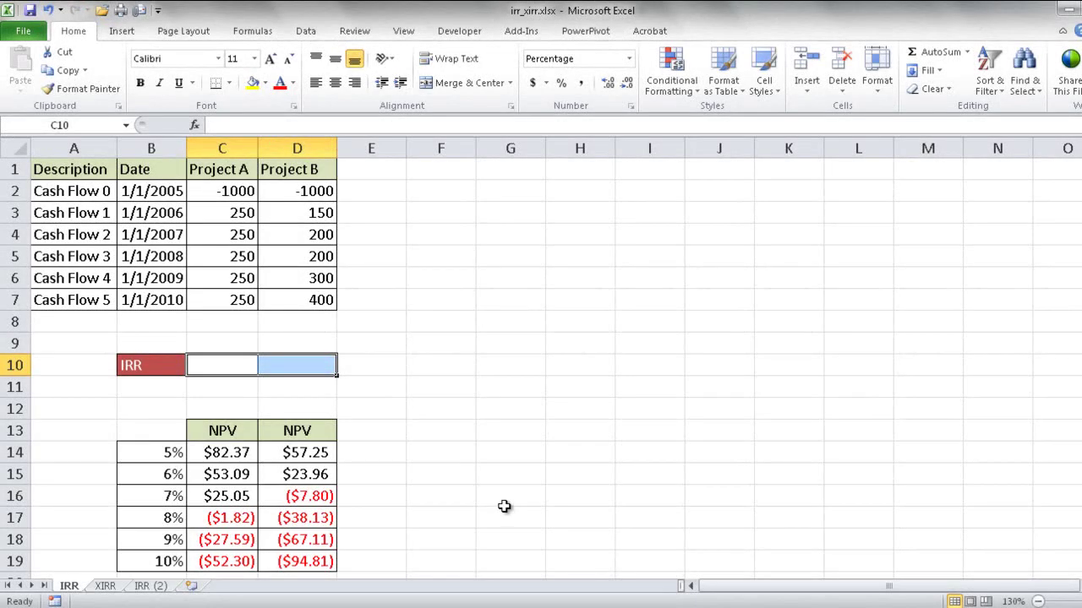
# Step: Review Project A's cash flows, from the -1000 outlay to the final year, and their dates
pyautogui.click(232, 191)
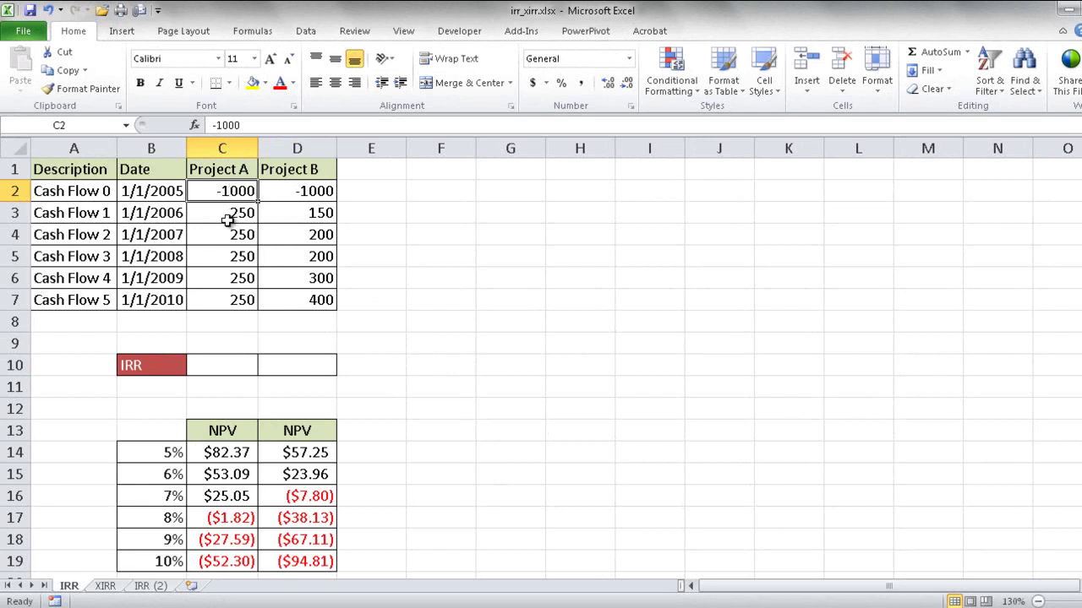
pyautogui.click(225, 213)
pyautogui.click(167, 213)
pyautogui.click(159, 238)
pyautogui.click(153, 253)
pyautogui.click(242, 214)
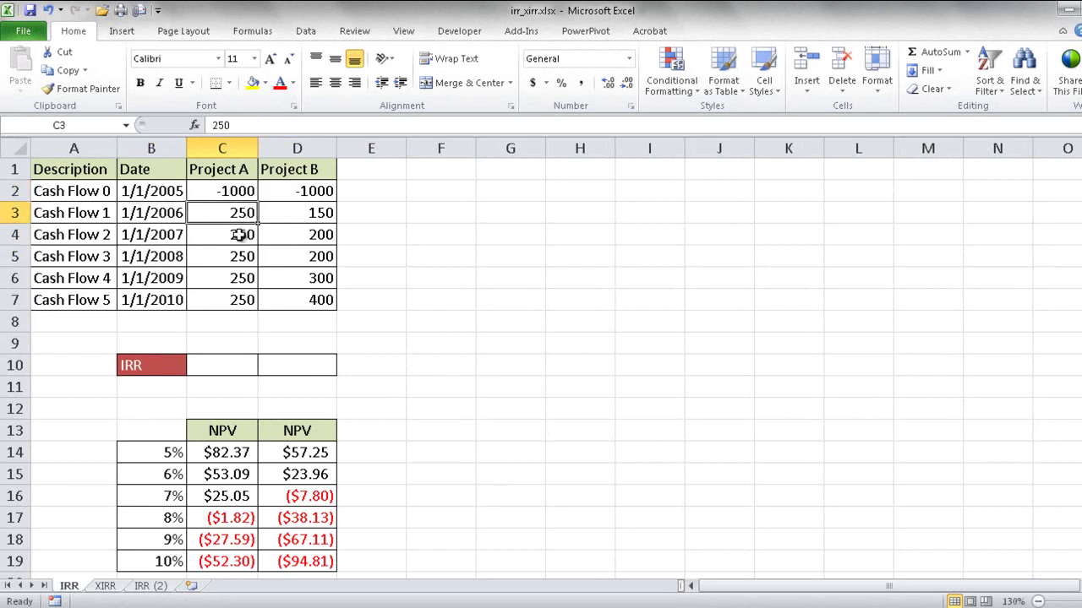
pyautogui.click(242, 236)
pyautogui.click(243, 257)
pyautogui.click(240, 279)
pyautogui.click(241, 299)
# Step: Format C10 as a percentage and enter =IRR(C2:C7), showing 7.93% for Project A
pyautogui.click(233, 365)
pyautogui.hotkey('ctrl', 'shift', '5')
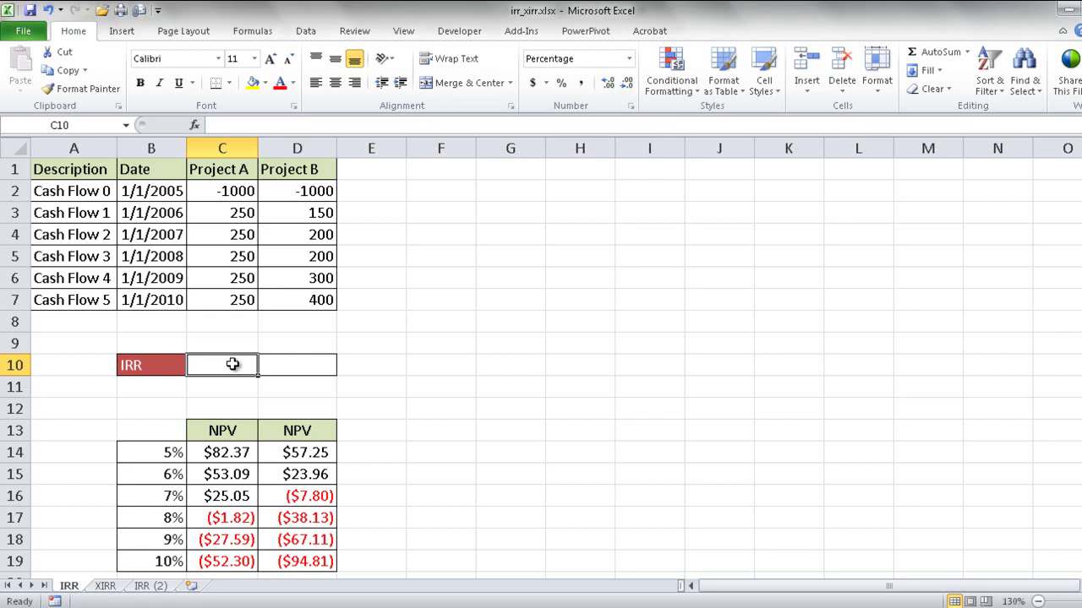
pyautogui.write('=irr')
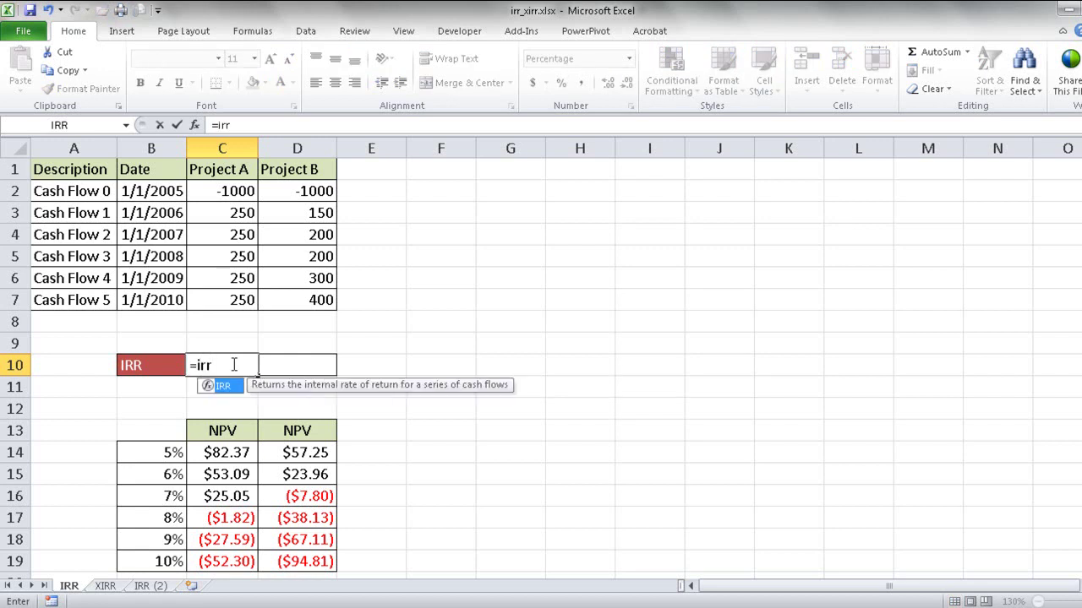
pyautogui.press('Tab')
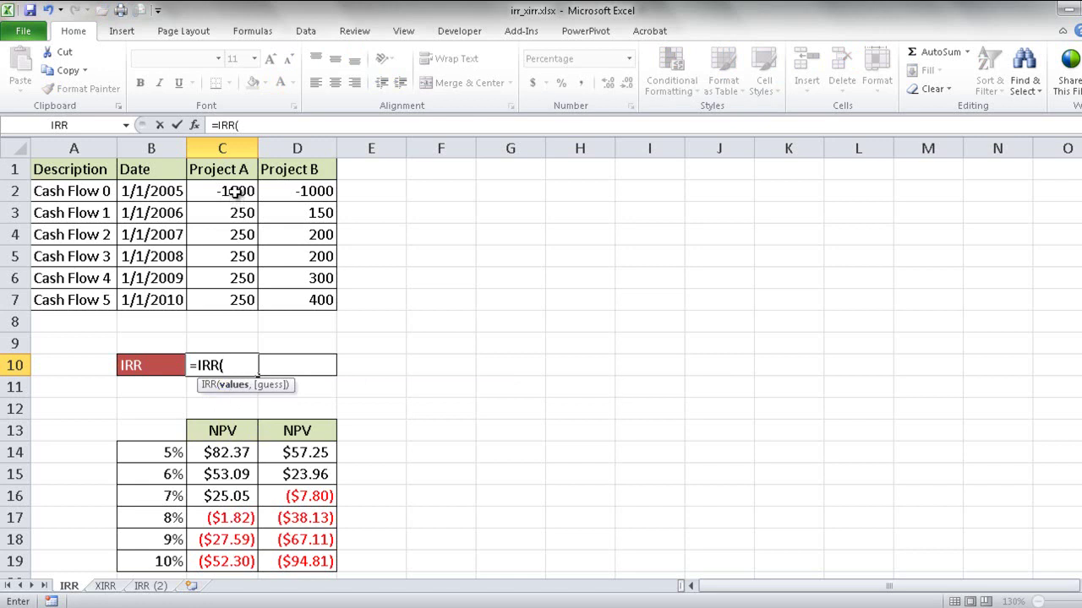
pyautogui.moveTo(235, 193); pyautogui.dragTo(237, 299)
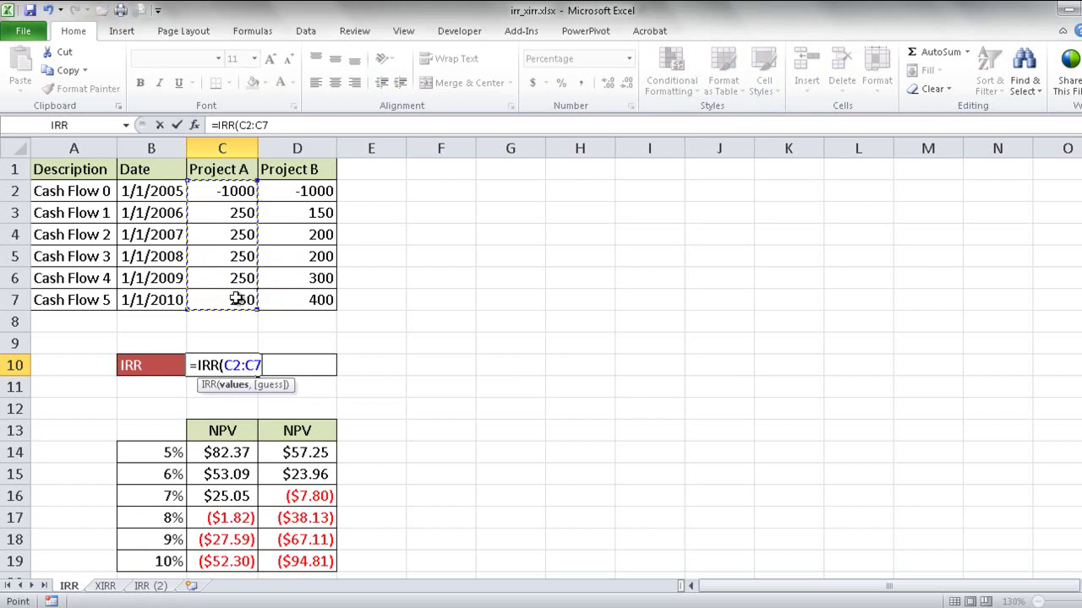
pyautogui.press('Return')
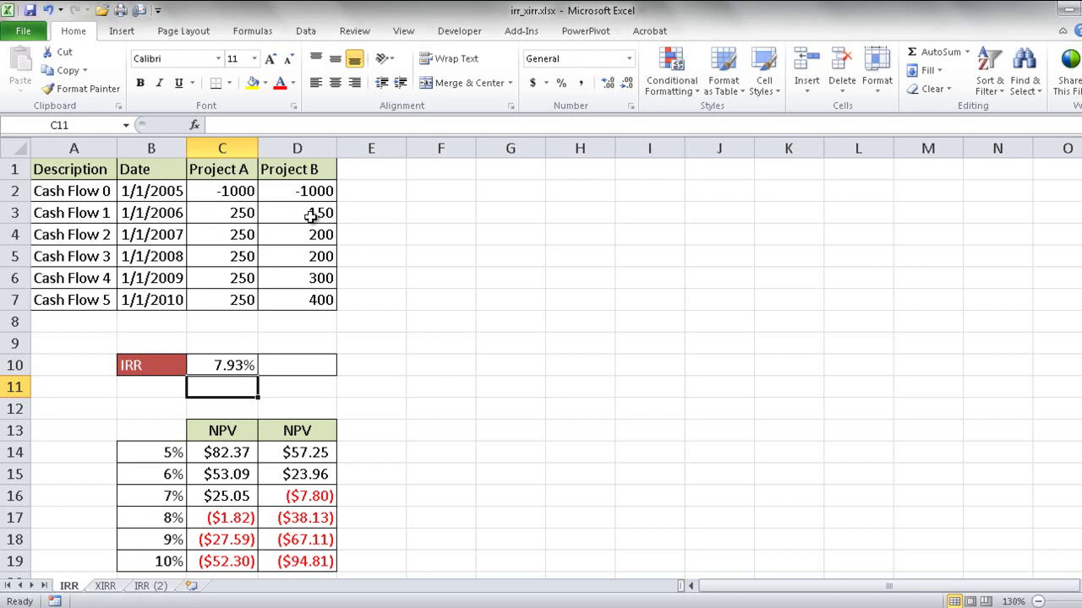
# Step: Enter =IRR(D2:D7) in D10 for Project B's cash flows, returning 6.75%
pyautogui.moveTo(310, 216); pyautogui.dragTo(310, 285)
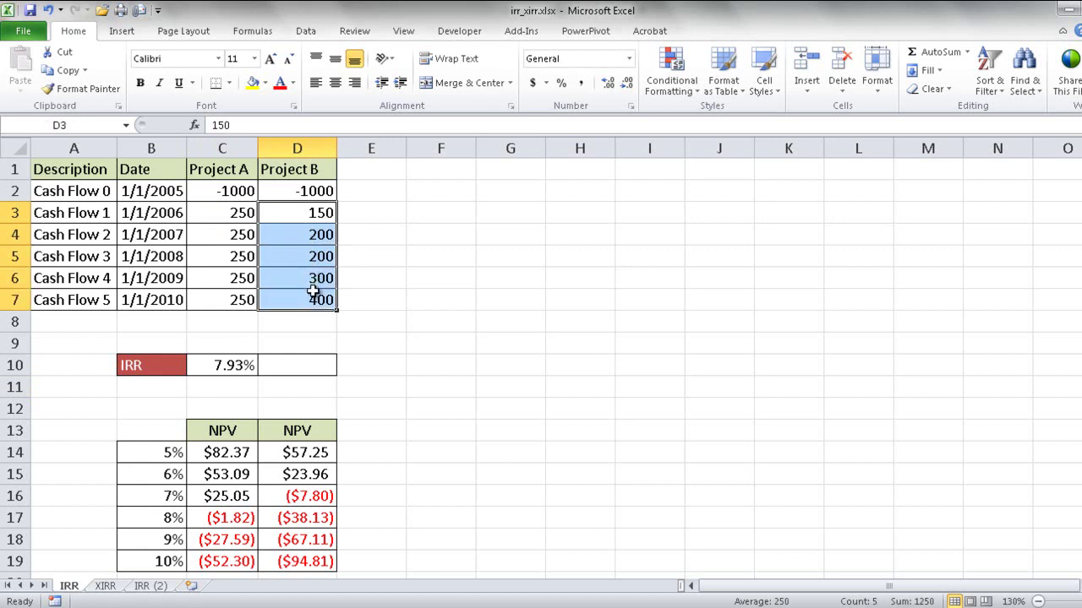
pyautogui.click(302, 366)
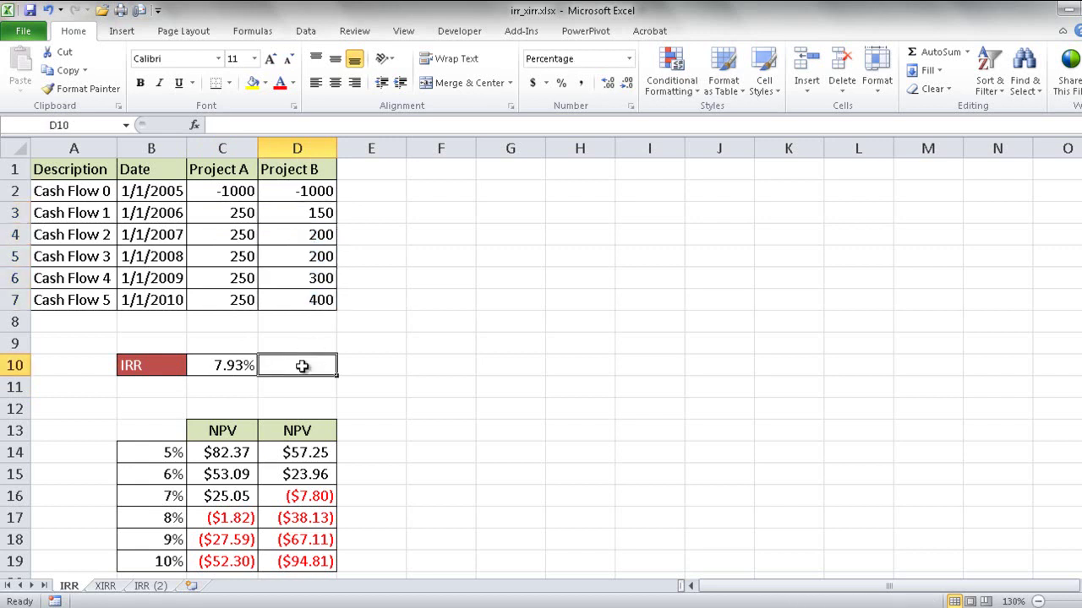
pyautogui.write('=')
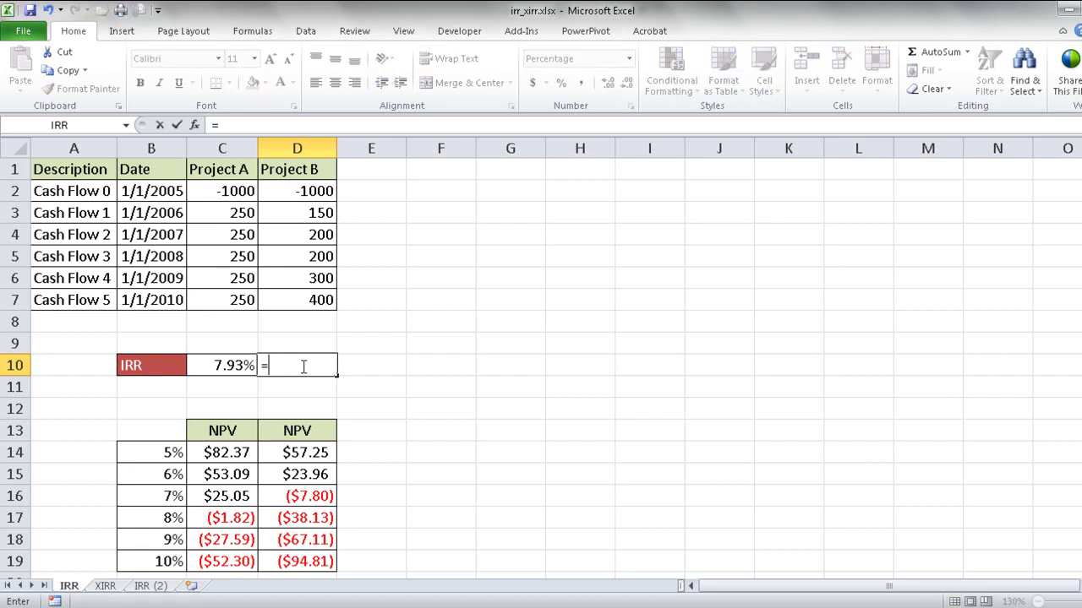
pyautogui.write('irr')
pyautogui.press('Tab')
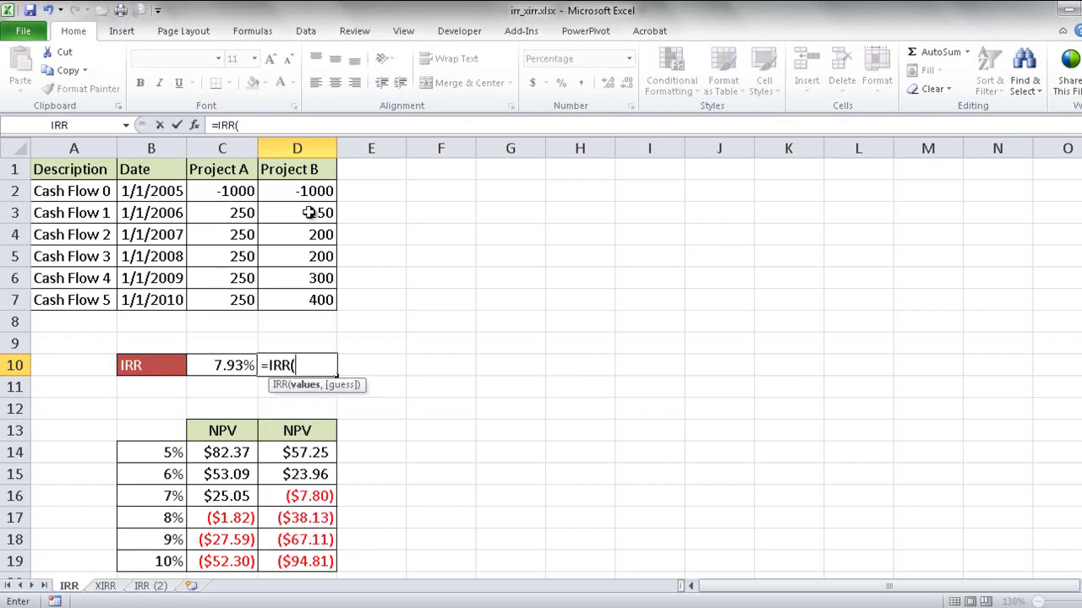
pyautogui.click(313, 192)
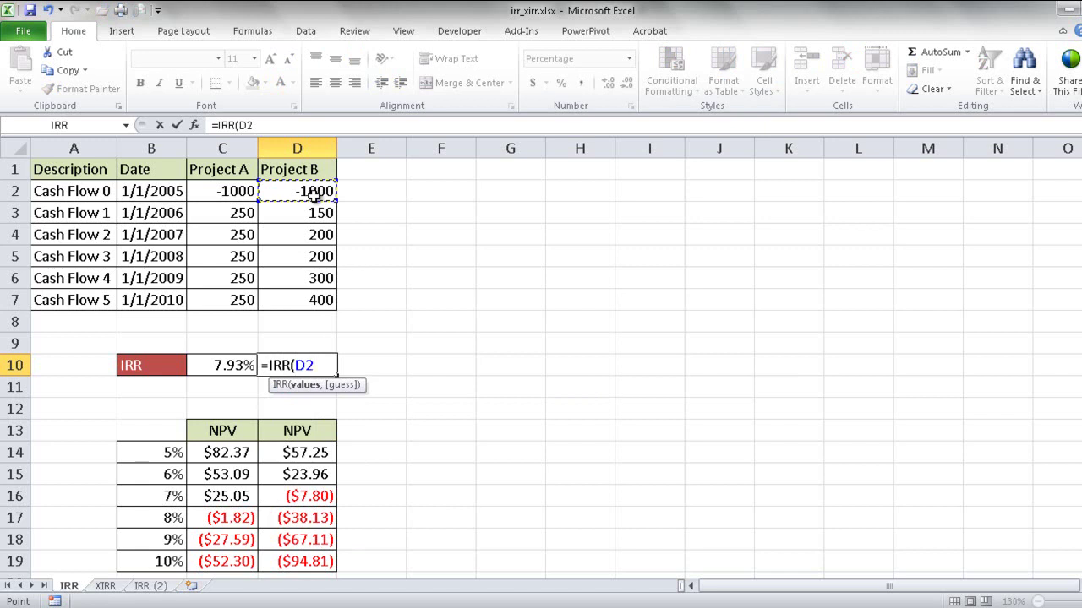
pyautogui.moveTo(313, 192); pyautogui.dragTo(313, 298)
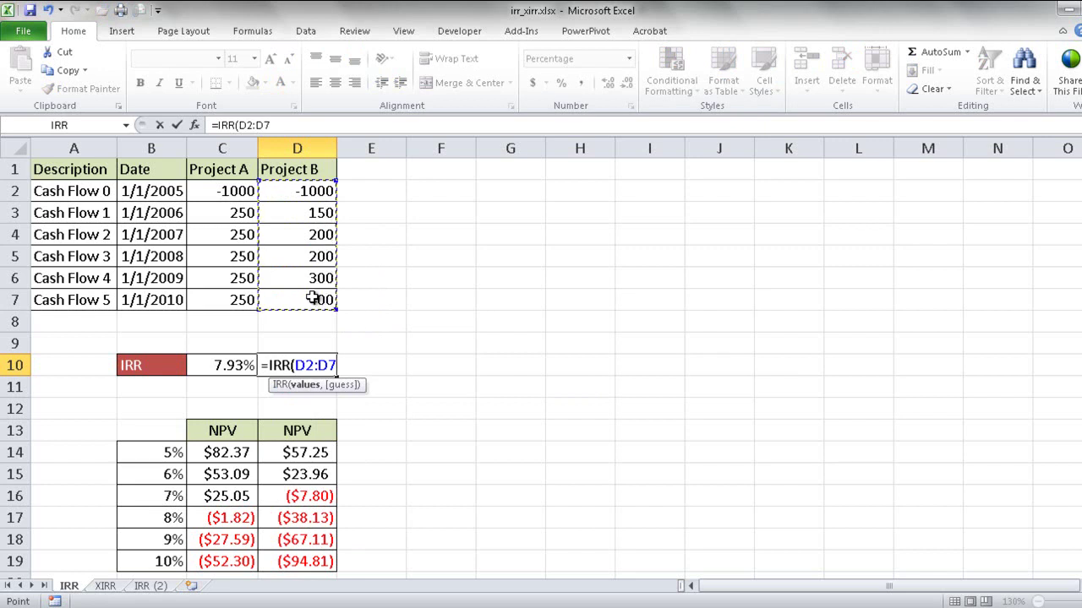
pyautogui.press('Return')
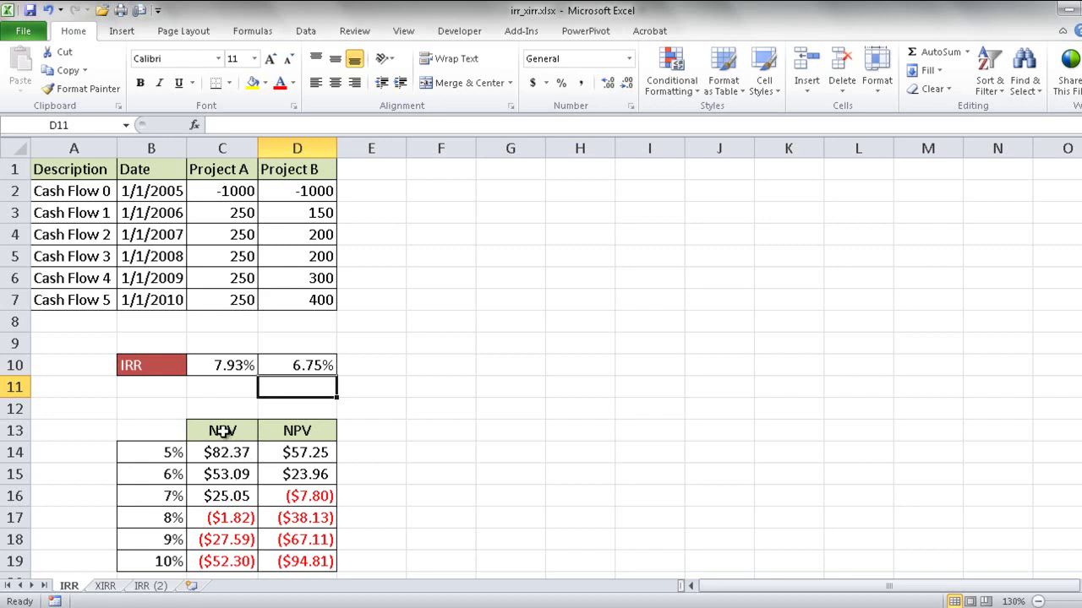
pyautogui.click(224, 458)
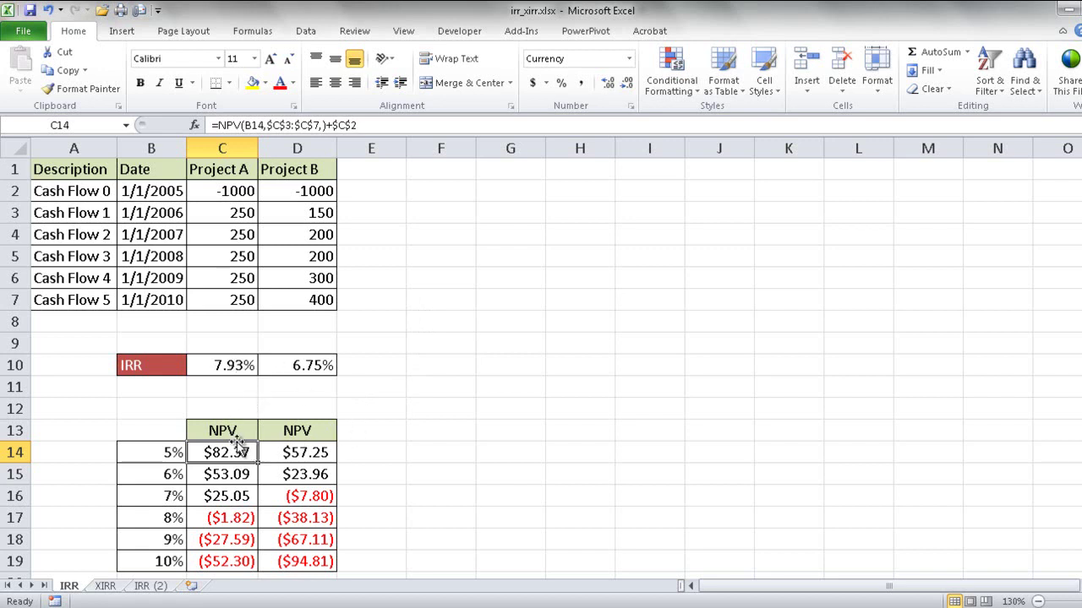
pyautogui.click(226, 499)
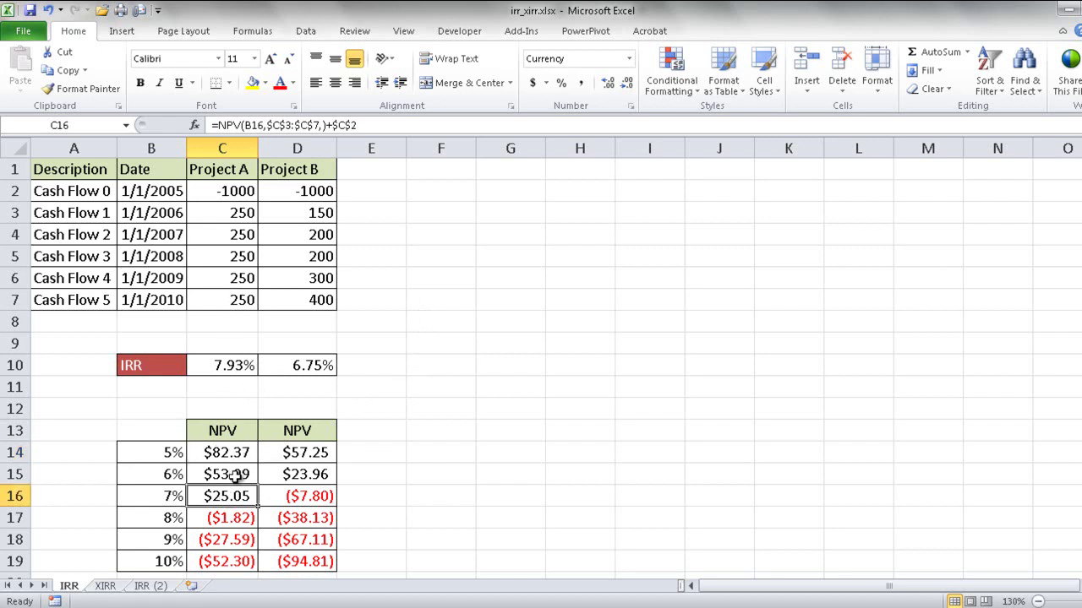
pyautogui.click(162, 496)
pyautogui.click(160, 474)
pyautogui.click(160, 449)
pyautogui.click(305, 475)
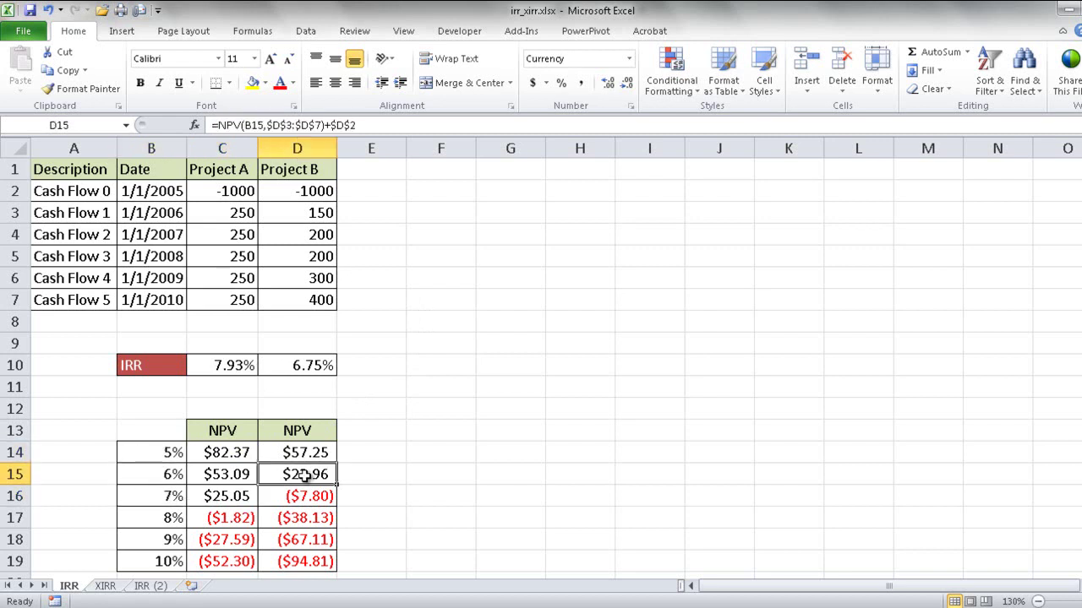
pyautogui.click(165, 213)
pyautogui.click(152, 234)
pyautogui.click(160, 258)
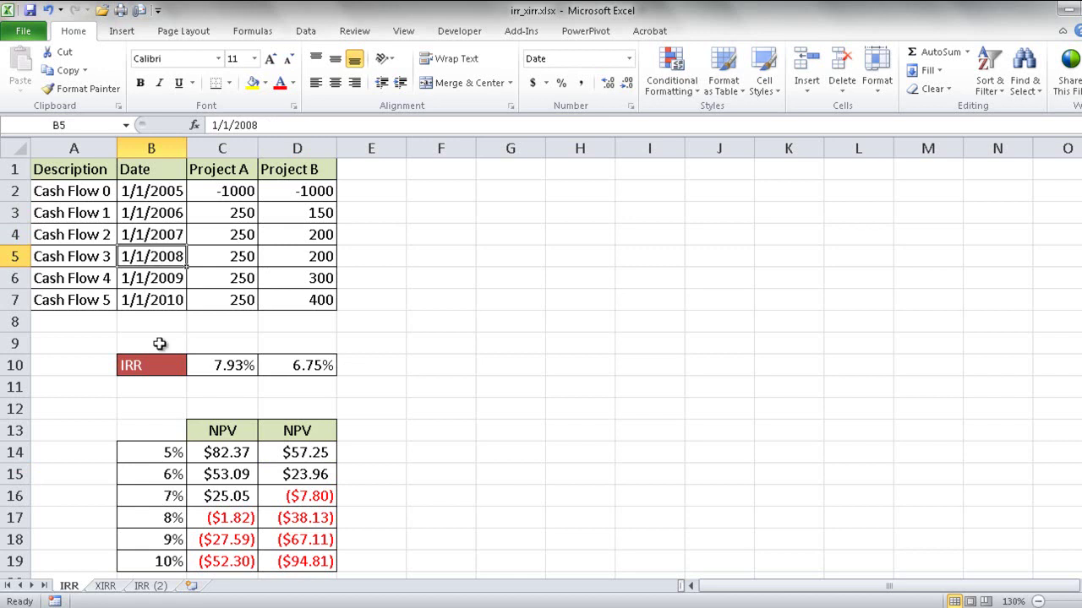
pyautogui.click(106, 585)
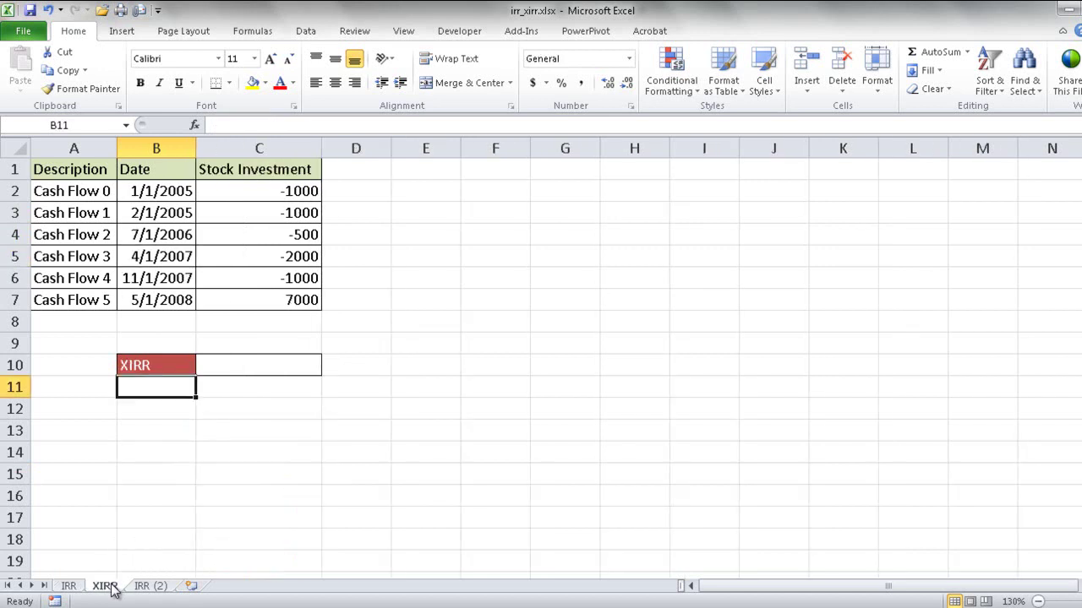
pyautogui.click(275, 192)
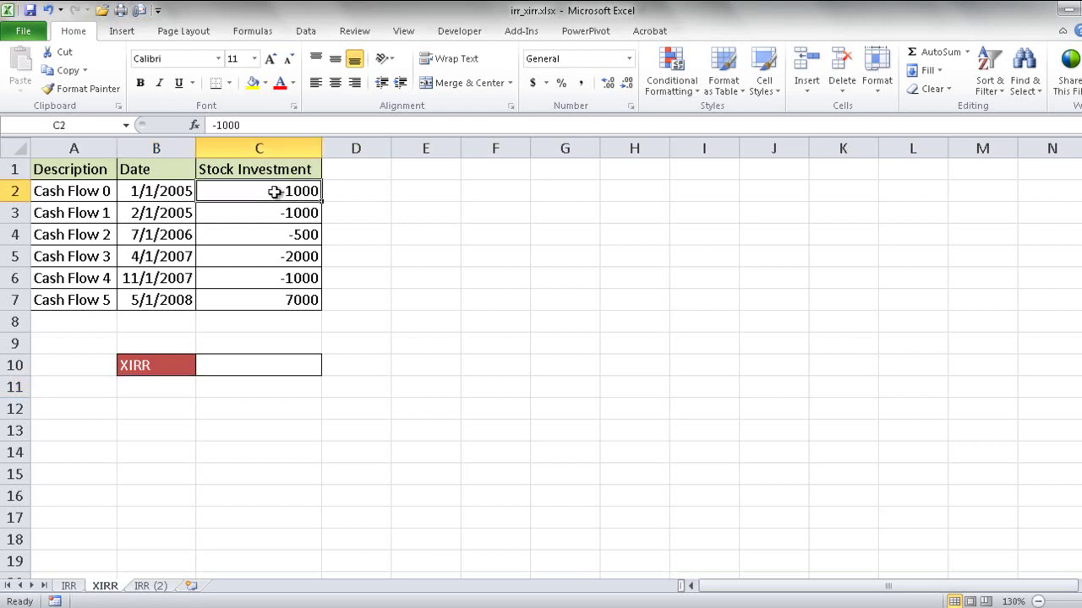
pyautogui.click(264, 213)
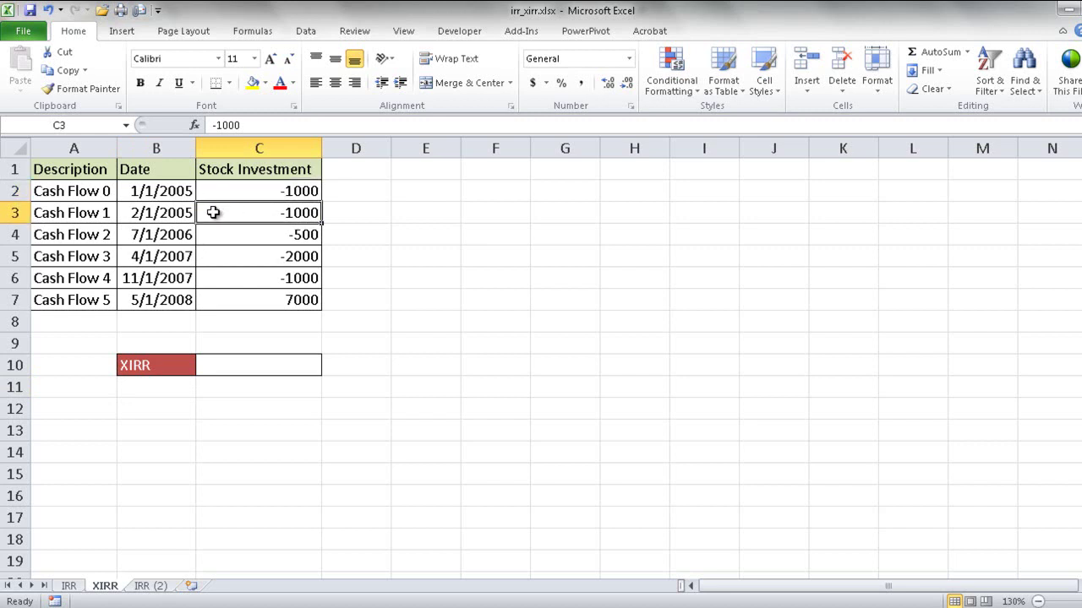
pyautogui.click(241, 238)
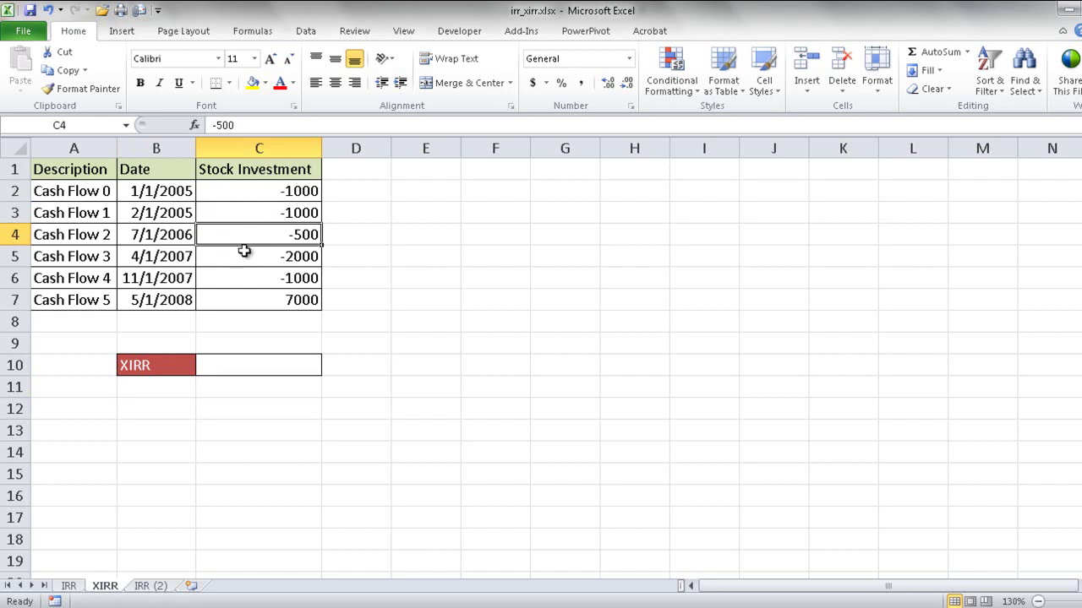
pyautogui.click(245, 255)
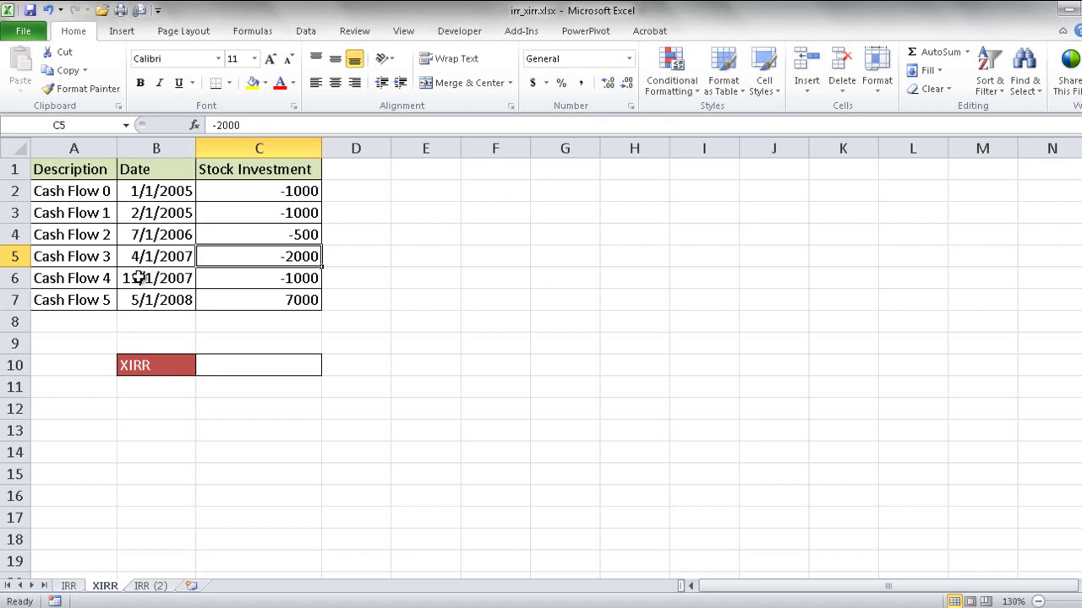
pyautogui.click(282, 298)
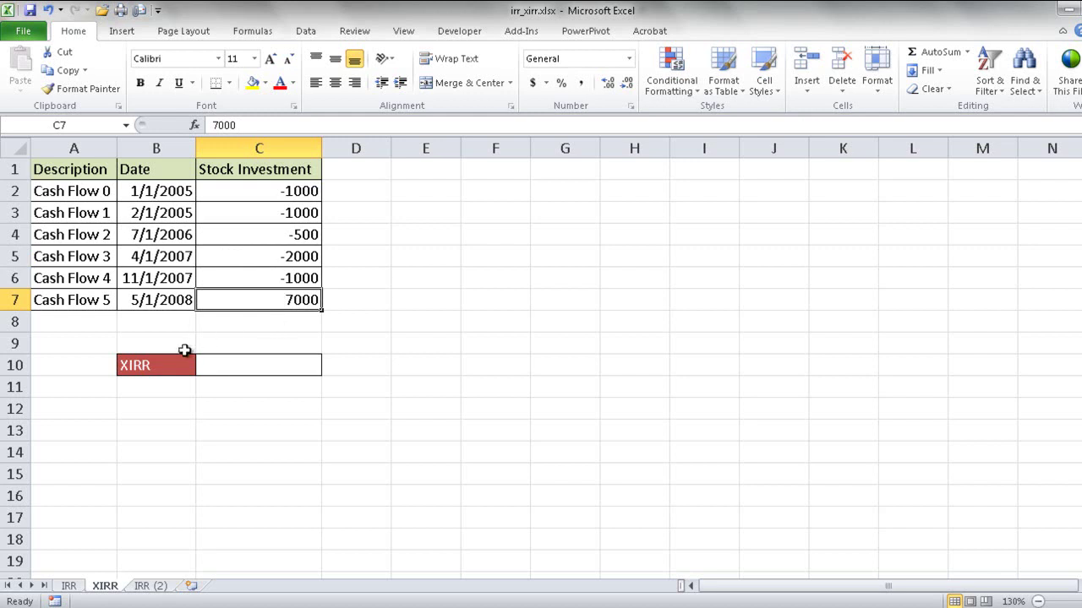
pyautogui.click(221, 365)
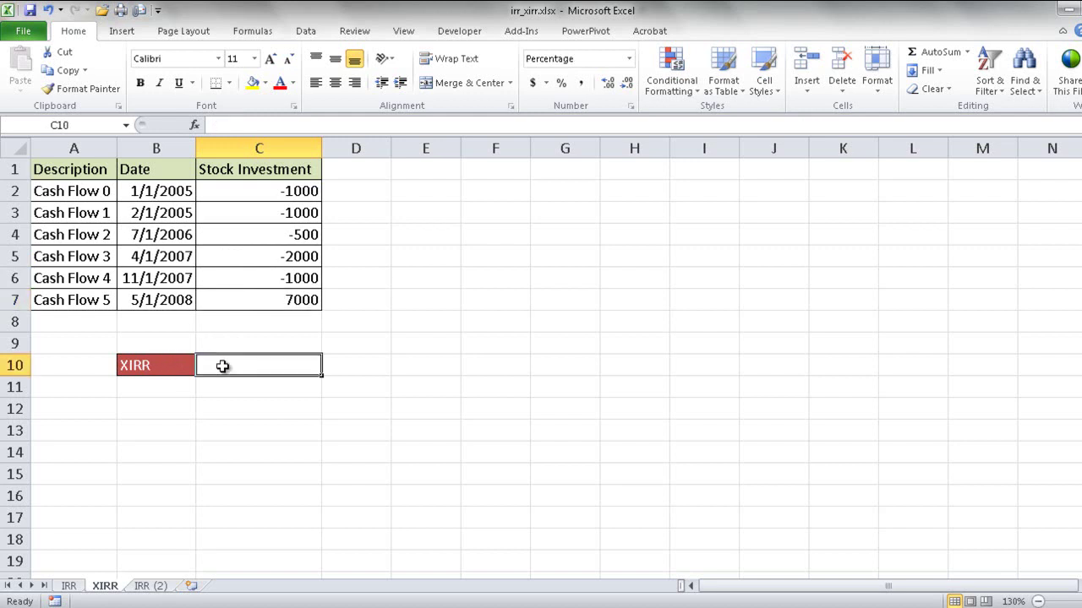
pyautogui.click(281, 191)
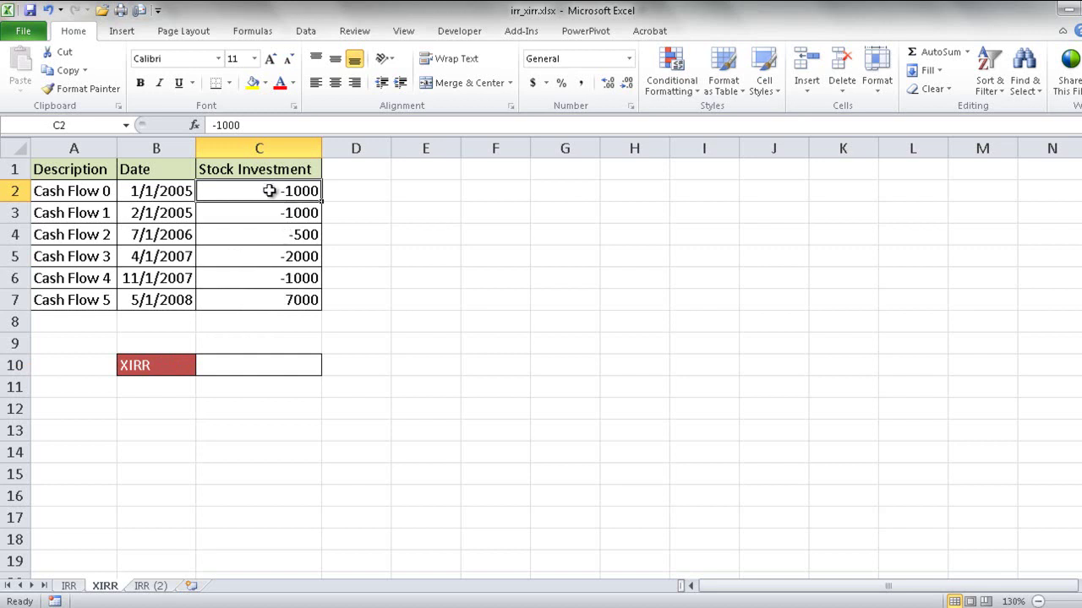
pyautogui.moveTo(269, 191); pyautogui.dragTo(307, 298)
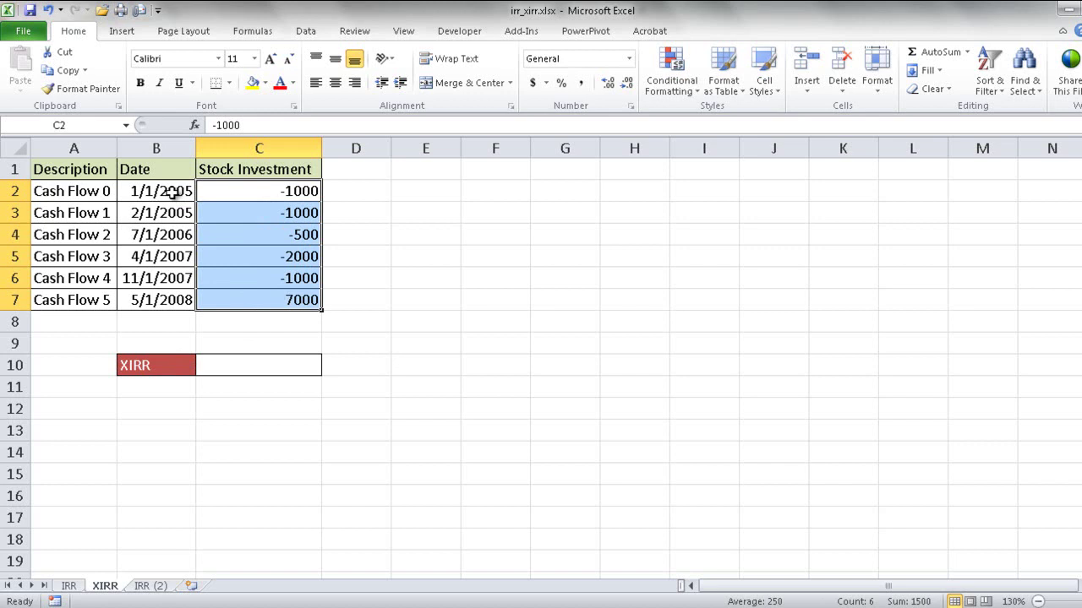
# Step: Enter =XIRR(C2:C7,B2:B7) in C10, returning 13.31% for the stock investment
pyautogui.click(249, 366)
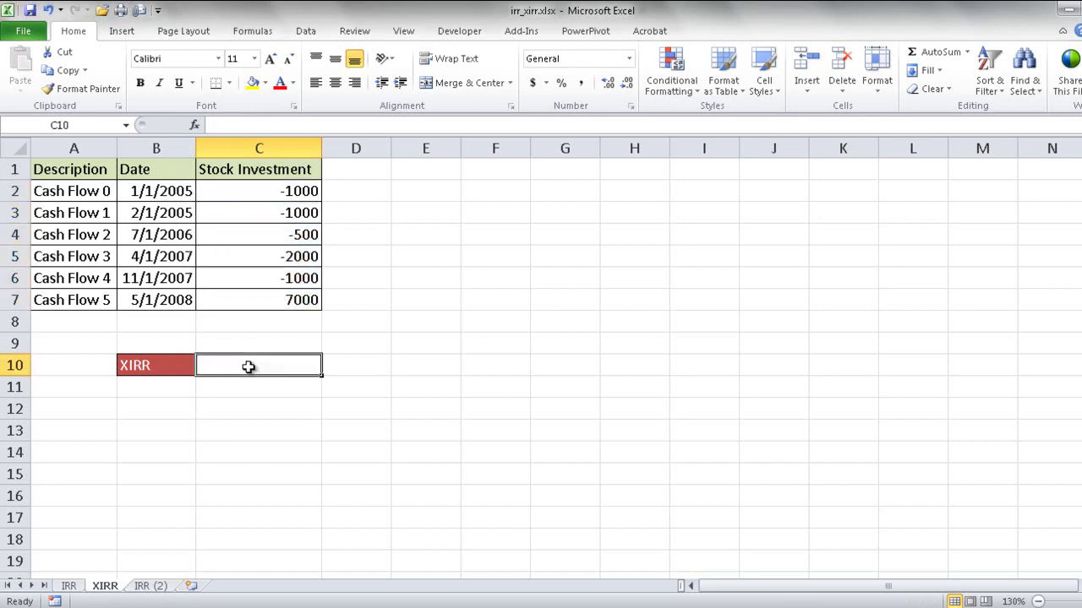
pyautogui.write('=xirr')
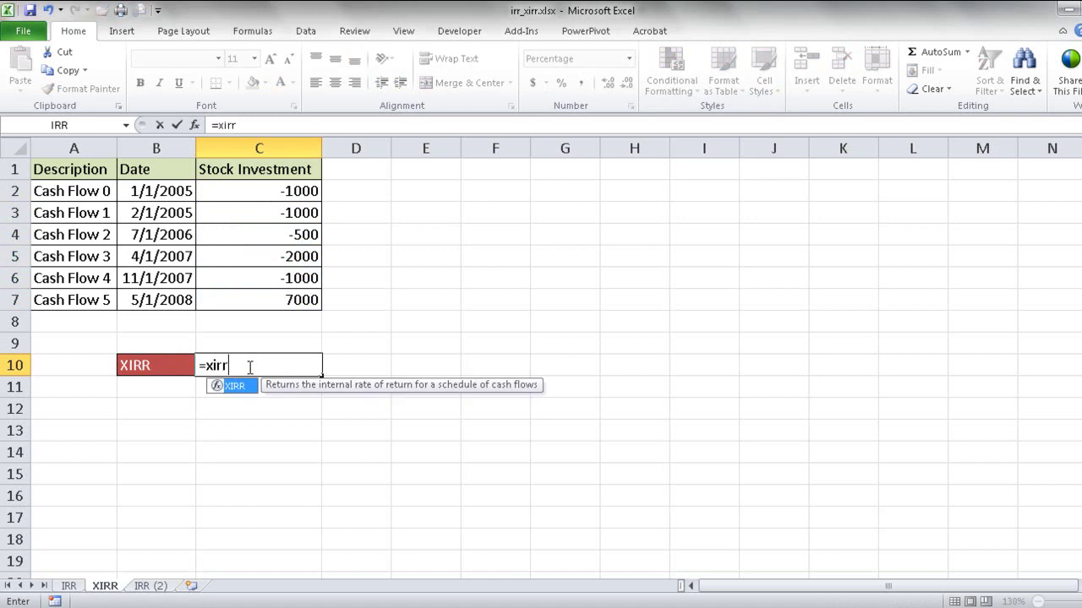
pyautogui.press('Tab')
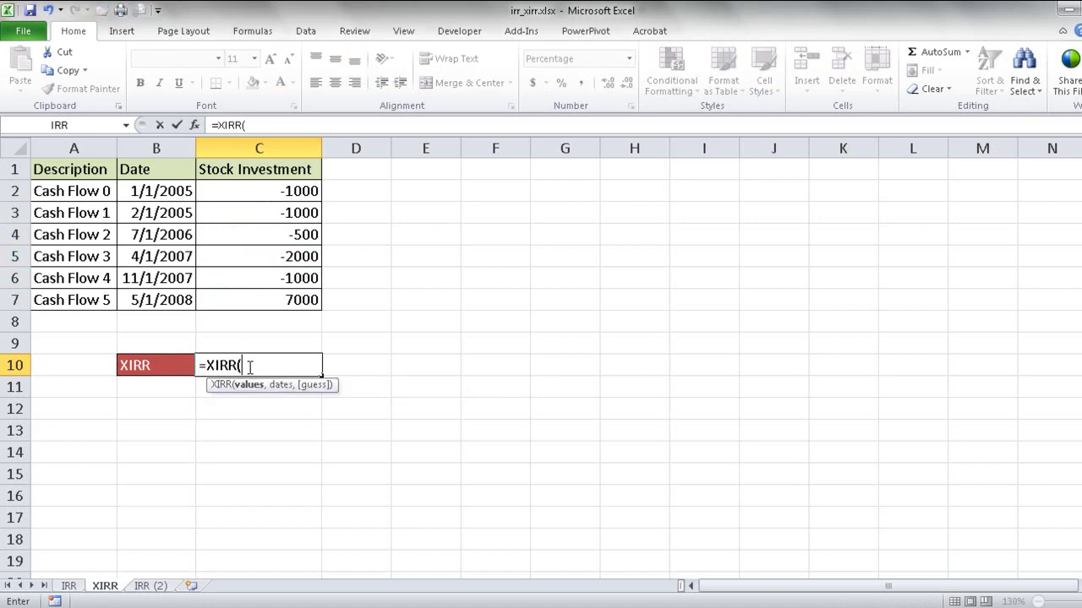
pyautogui.click(267, 188)
pyautogui.moveTo(267, 187); pyautogui.dragTo(263, 295)
pyautogui.write(',')
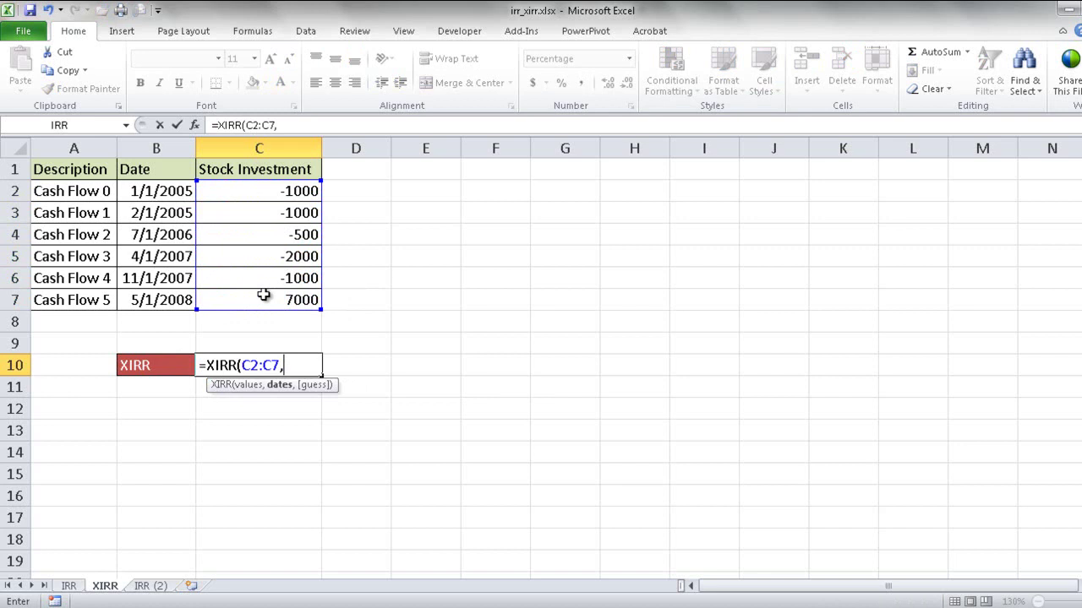
pyautogui.click(155, 189)
pyautogui.moveTo(155, 189); pyautogui.dragTo(154, 296)
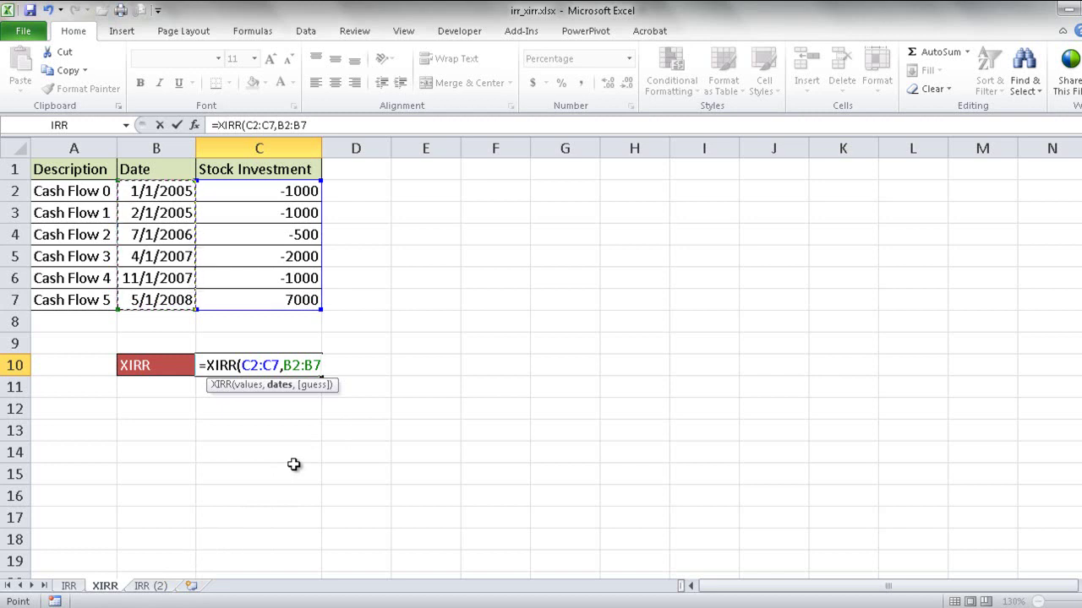
pyautogui.press('Return')
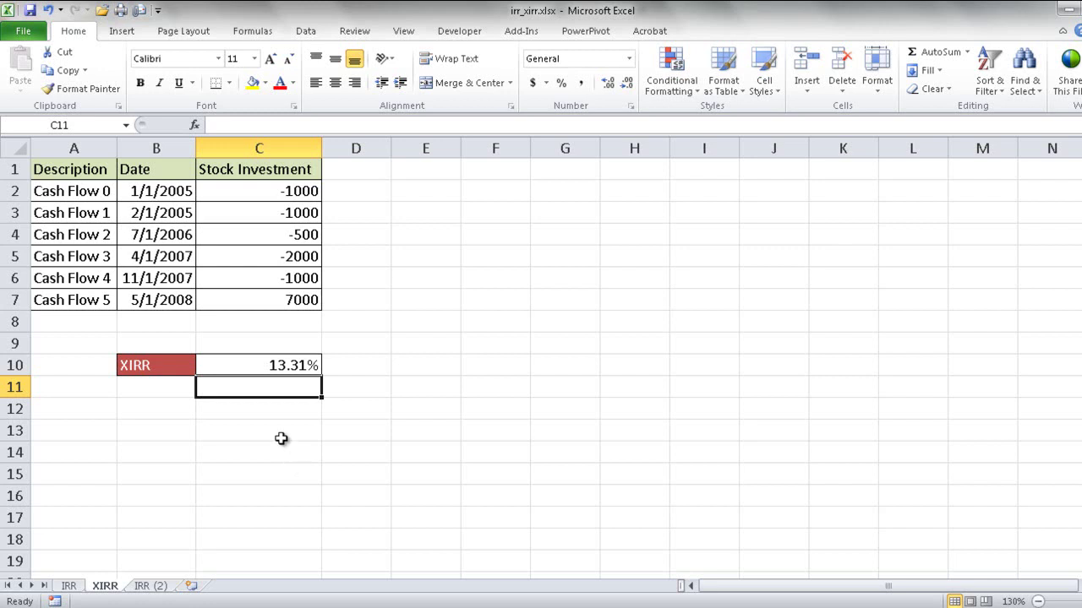
# Step: On the IRR (2) sheet, enter =IRR(C2:C4) in C7, giving 16.67%
pyautogui.click(150, 586)
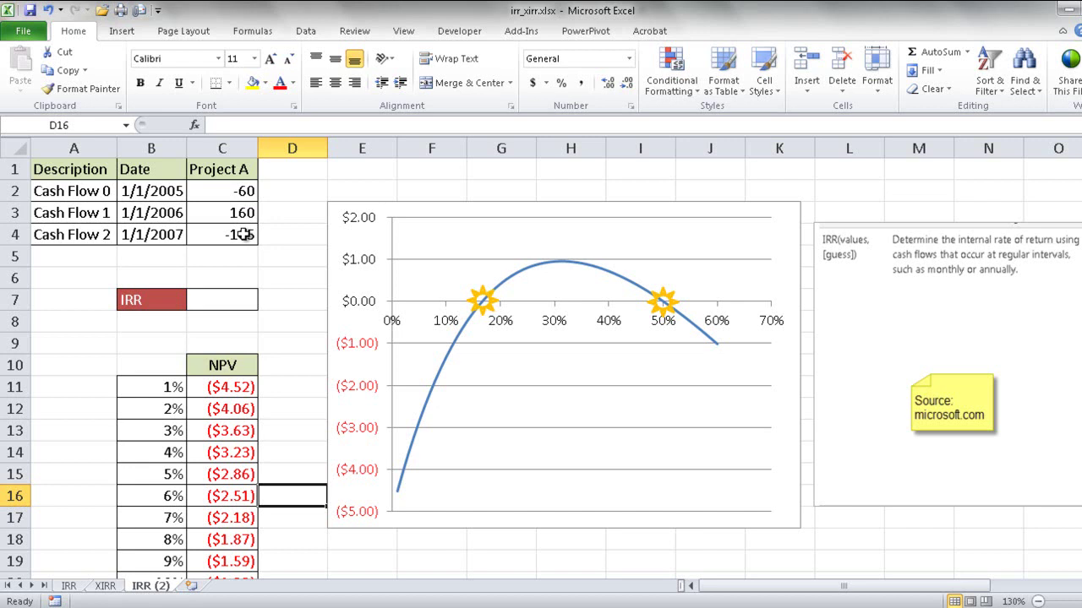
pyautogui.click(225, 301)
pyautogui.write('=irr')
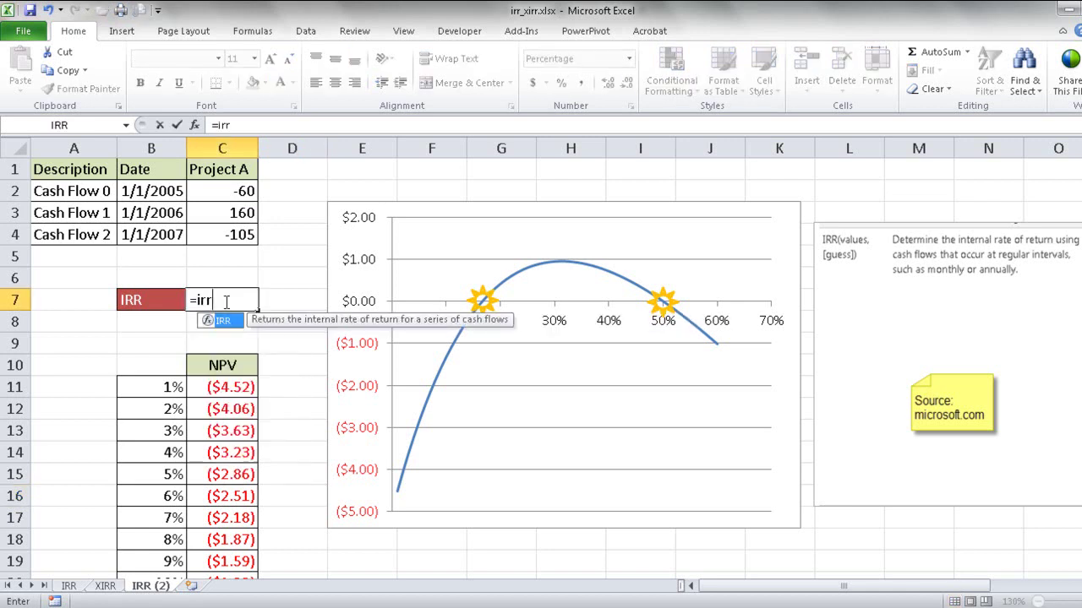
pyautogui.press('Tab')
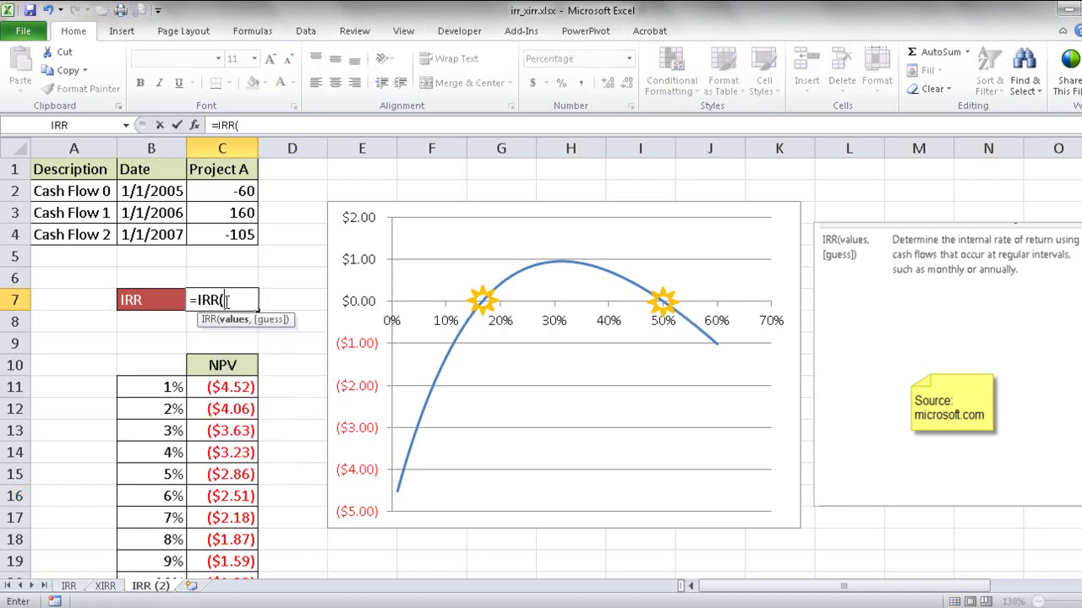
pyautogui.moveTo(228, 193); pyautogui.dragTo(226, 228)
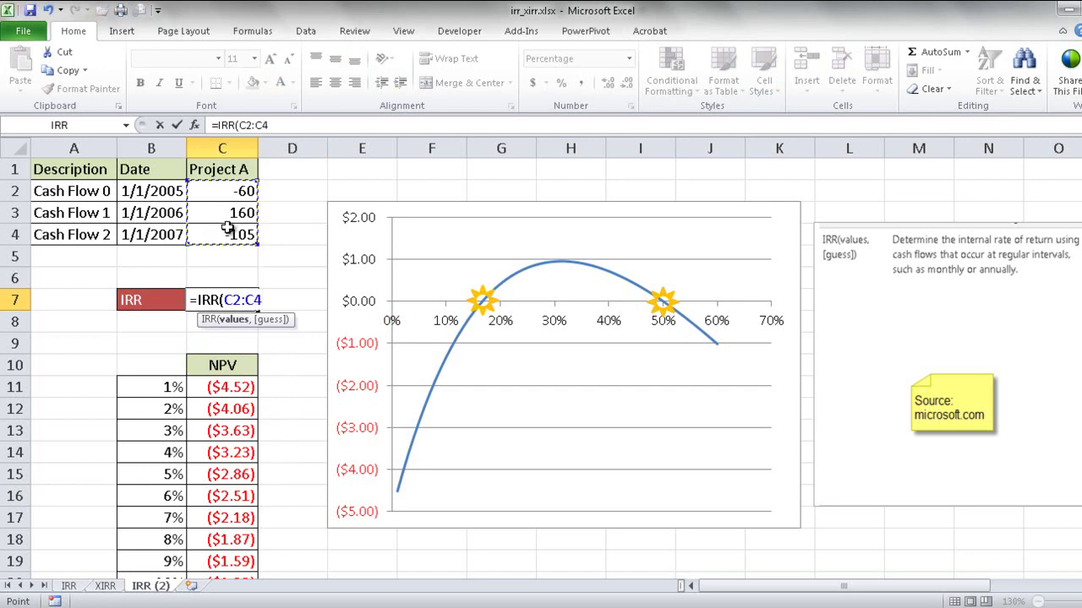
pyautogui.press('Return')
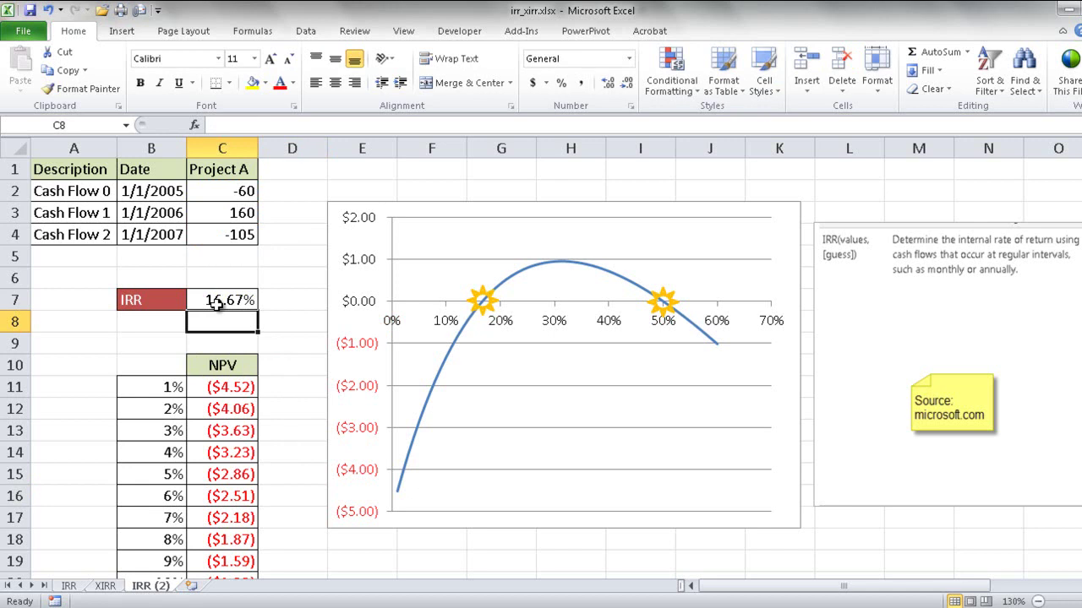
# Step: Inspect the NPV formula in C11 and the rates in B11 and B12
pyautogui.click(219, 385)
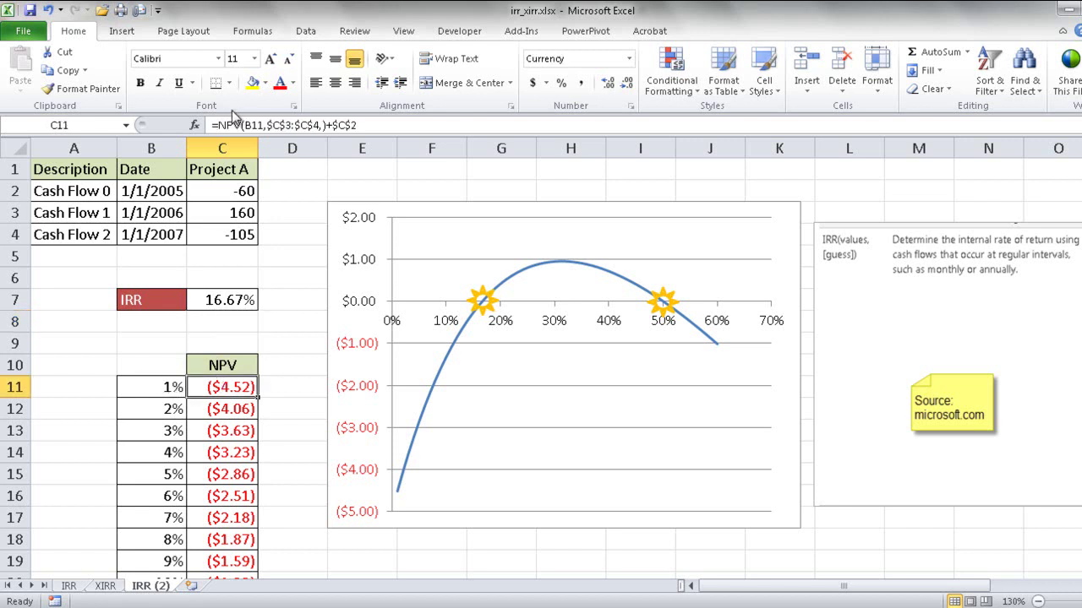
pyautogui.click(161, 387)
pyautogui.click(160, 411)
pyautogui.click(218, 394)
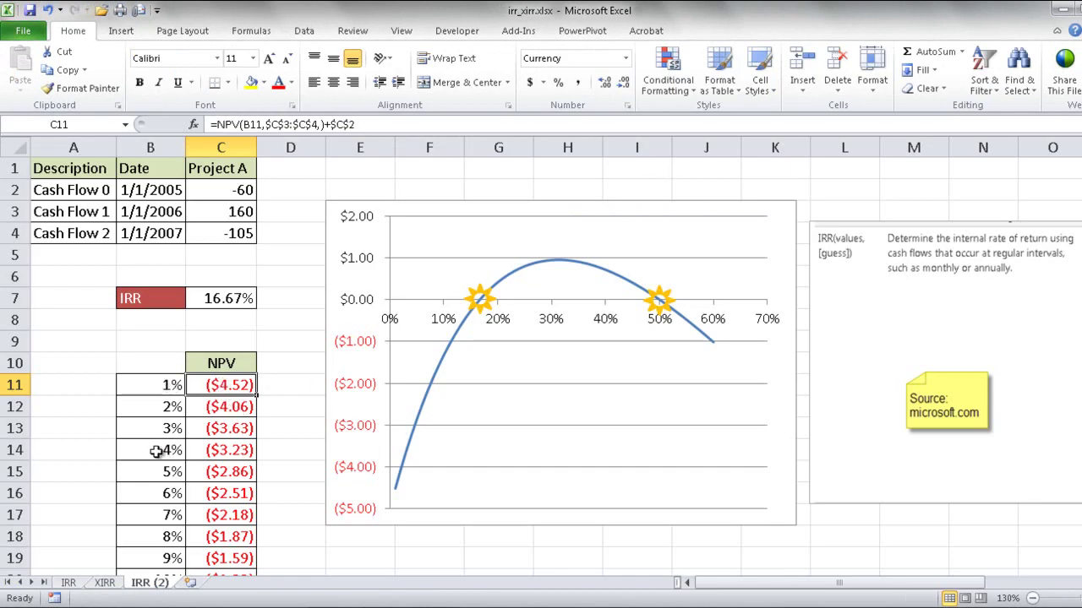
pyautogui.press('Down')
pyautogui.press('Down')
pyautogui.press('Down')
pyautogui.press('Down')
pyautogui.press('Down')
pyautogui.press('Down')
pyautogui.press('Down')
pyautogui.press('Down')
pyautogui.press('Down')
pyautogui.press('Down')
pyautogui.press('Down')
pyautogui.press('Down')
pyautogui.press('Down')
pyautogui.press('Down')
pyautogui.press('Down')
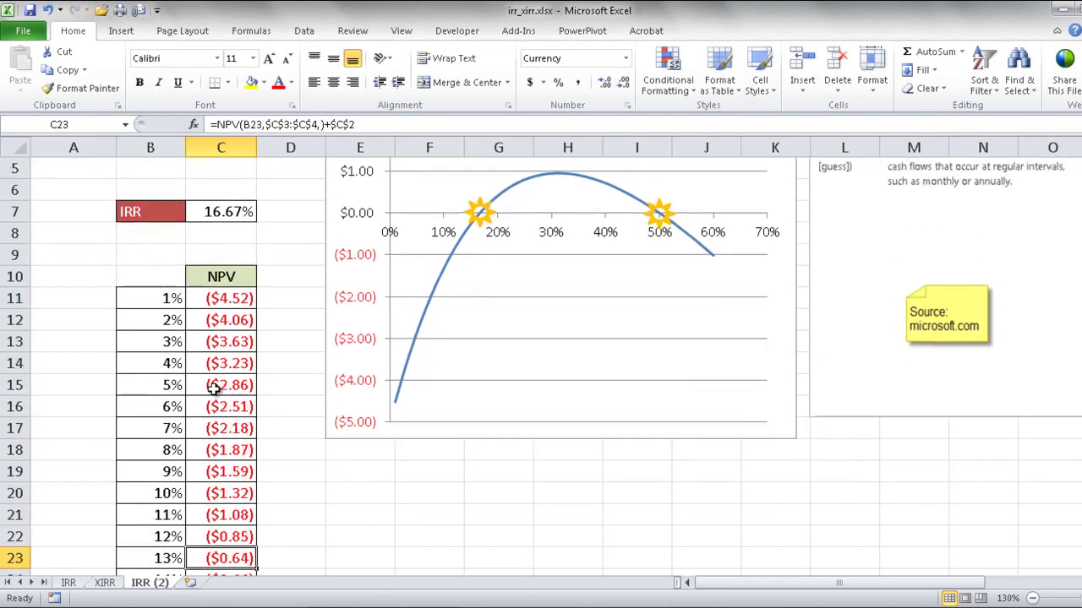
pyautogui.press('Down')
pyautogui.press('Down')
pyautogui.press('Down')
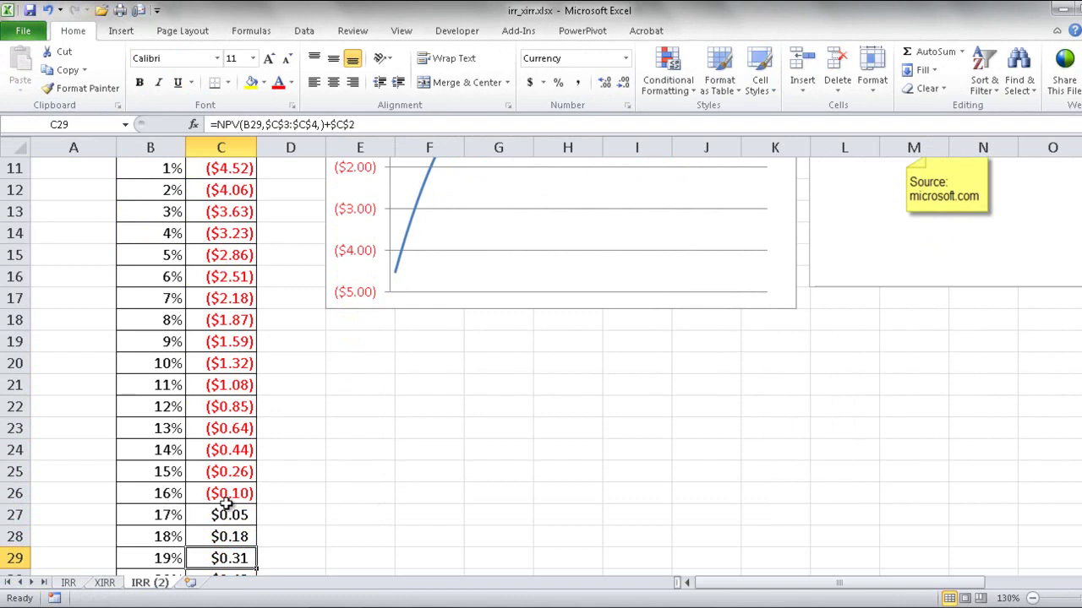
pyautogui.press('Down')
pyautogui.press('Down')
pyautogui.press('Down')
pyautogui.press('Down')
pyautogui.press('Down')
pyautogui.press('Down')
pyautogui.press('Down')
pyautogui.press('Down')
pyautogui.press('Down')
pyautogui.press('Down')
pyautogui.press('Down')
pyautogui.press('Down')
pyautogui.press('Down')
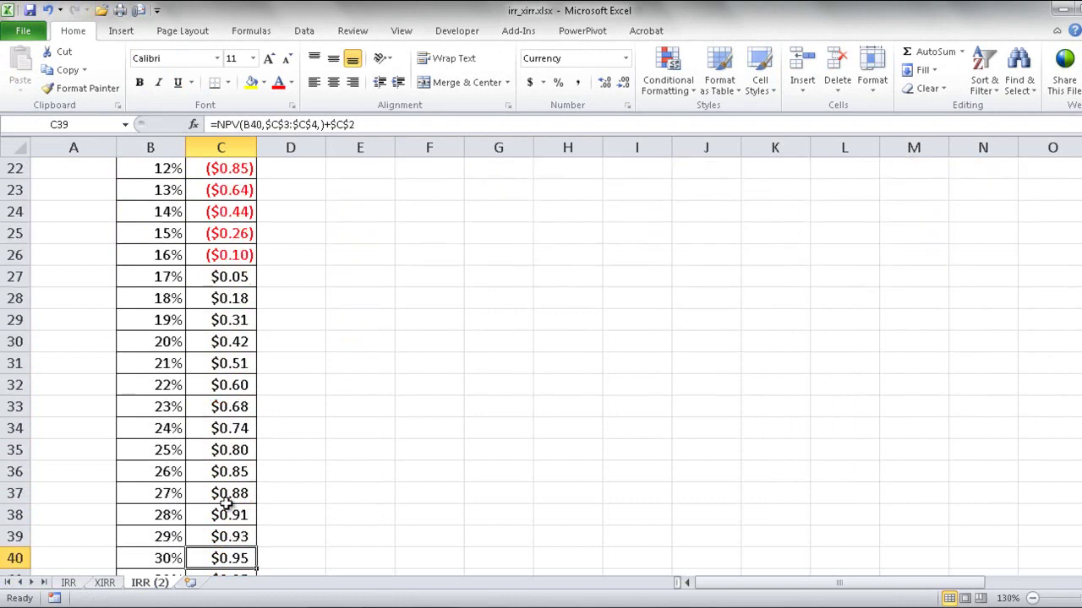
pyautogui.press('Down')
pyautogui.press('Down')
pyautogui.press('Down')
pyautogui.press('Down')
pyautogui.press('Down')
pyautogui.press('Down')
pyautogui.press('Down')
pyautogui.press('Down')
pyautogui.press('Down')
pyautogui.press('Down')
pyautogui.press('Down')
pyautogui.press('Down')
pyautogui.press('Down')
pyautogui.press('Down')
pyautogui.press('Down')
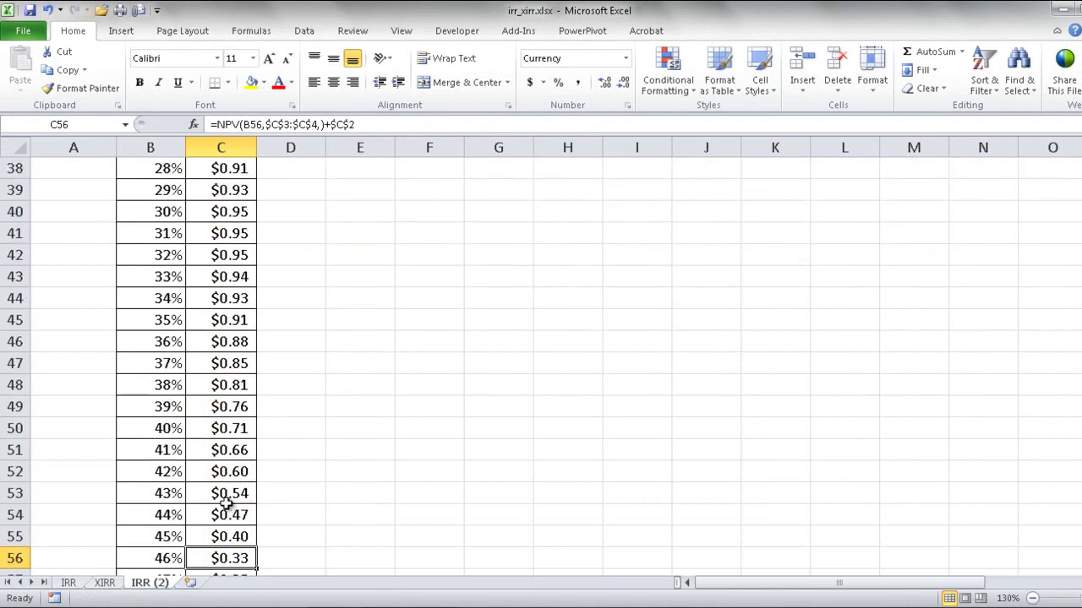
pyautogui.press('Down')
pyautogui.press('Down')
pyautogui.press('Down')
pyautogui.press('Down')
pyautogui.press('Down')
pyautogui.press('Down')
pyautogui.press('Down')
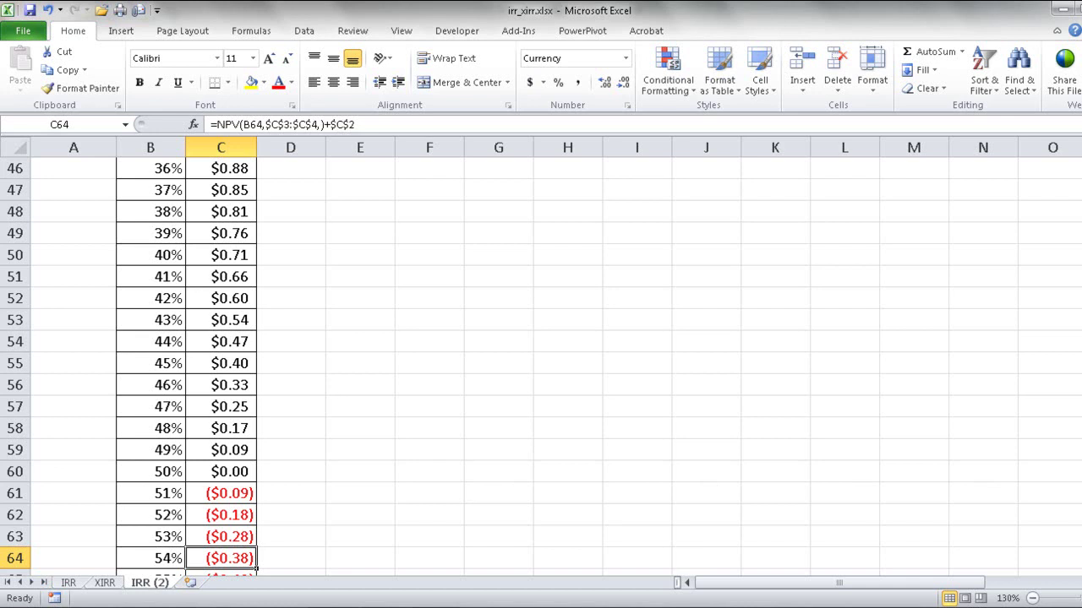
pyautogui.scroll(15, 707, 485)
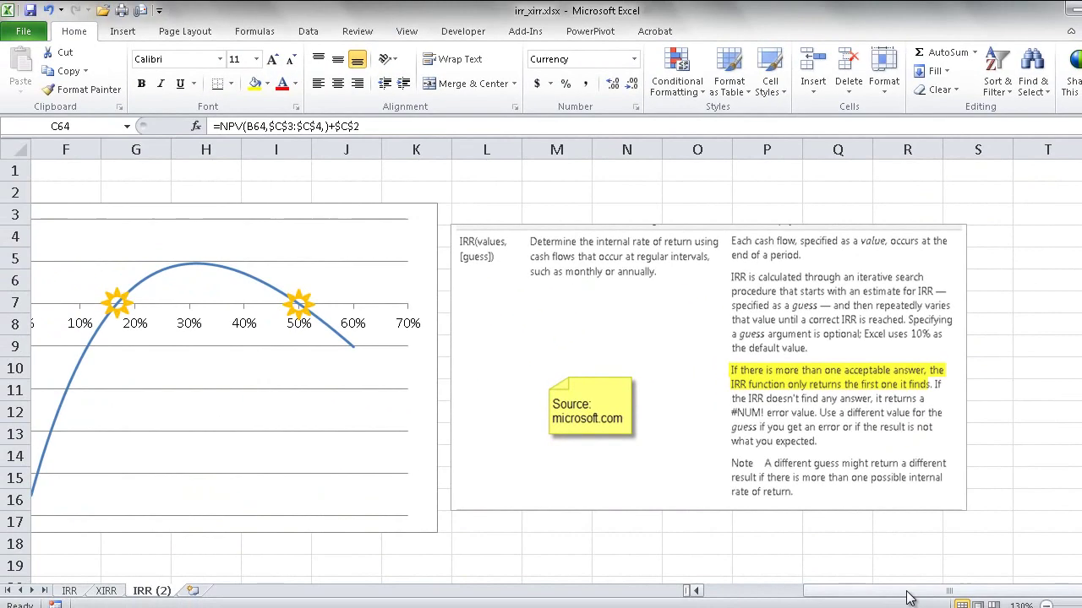
pyautogui.moveTo(908, 598); pyautogui.dragTo(697, 590)
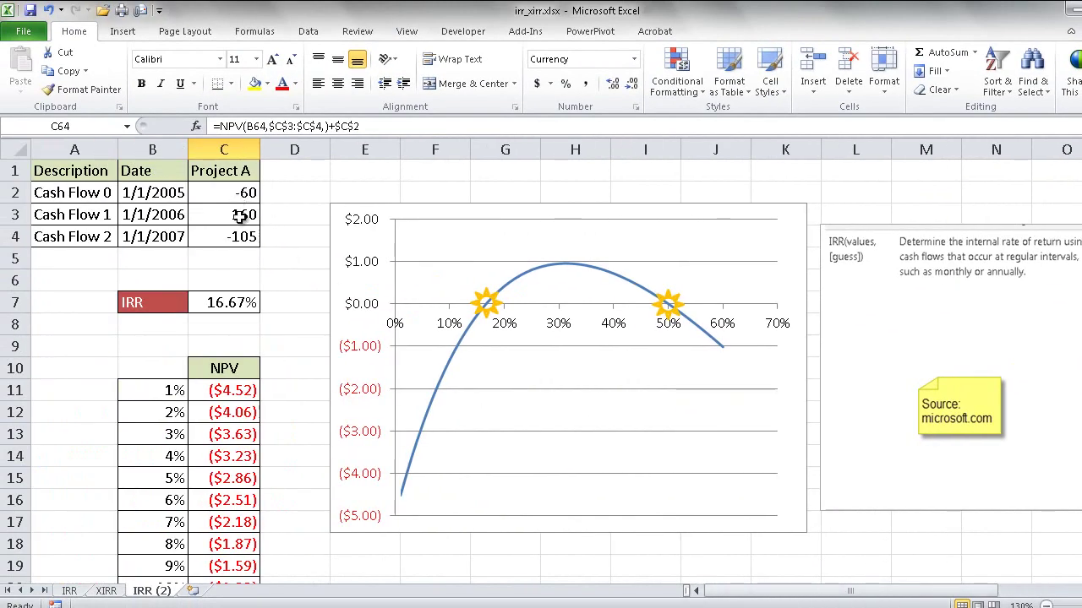